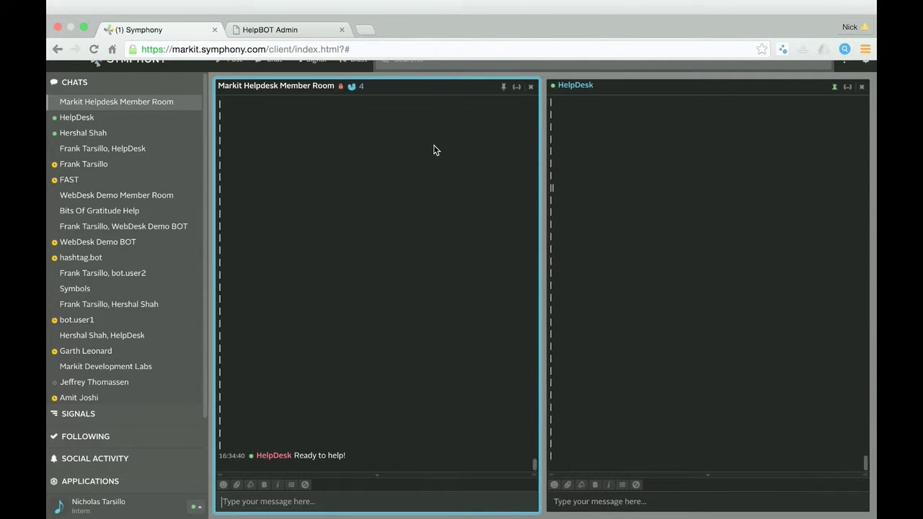
Open the HelpBOT Admin Live Help form and submit the prepared password-reset help request.
{"action": "left_click", "coordinate": [292, 33]}
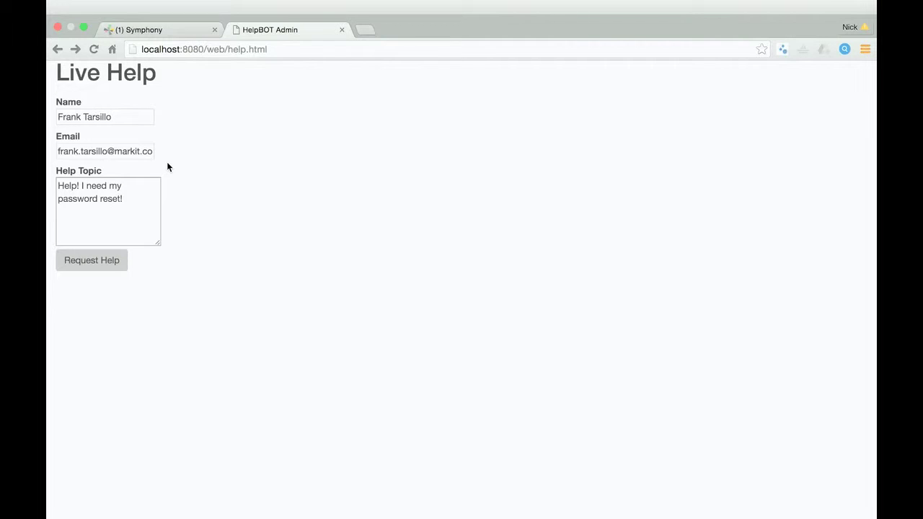
{"action": "left_click", "coordinate": [114, 263]}
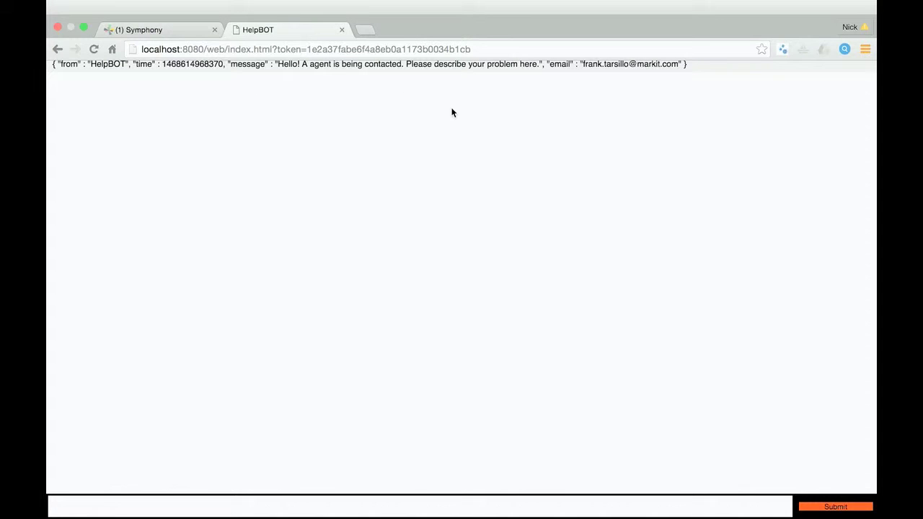
Send 'I forgot my password.' to the help bot as the client, then return to Symphony.
{"action": "left_click", "coordinate": [259, 513]}
{"action": "type", "text": "I go"}
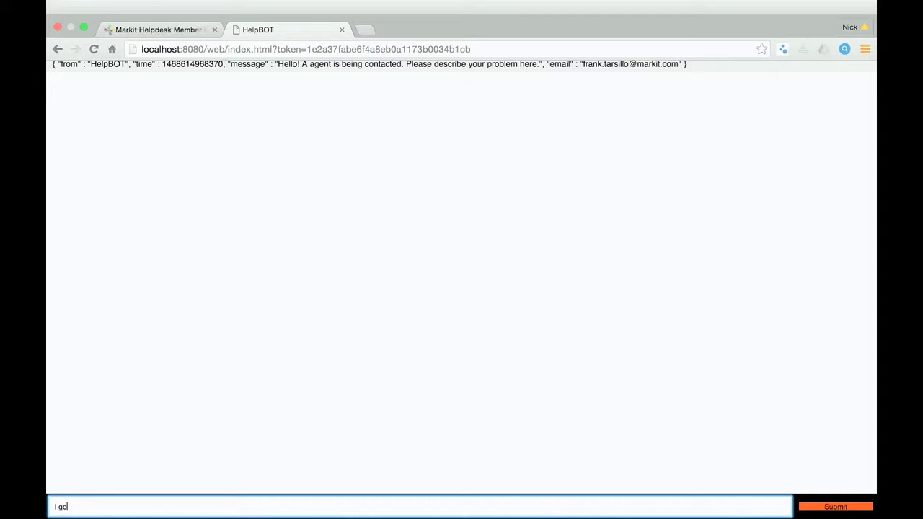
{"action": "key", "text": "BackSpace"}
{"action": "type", "text": "forgot"}
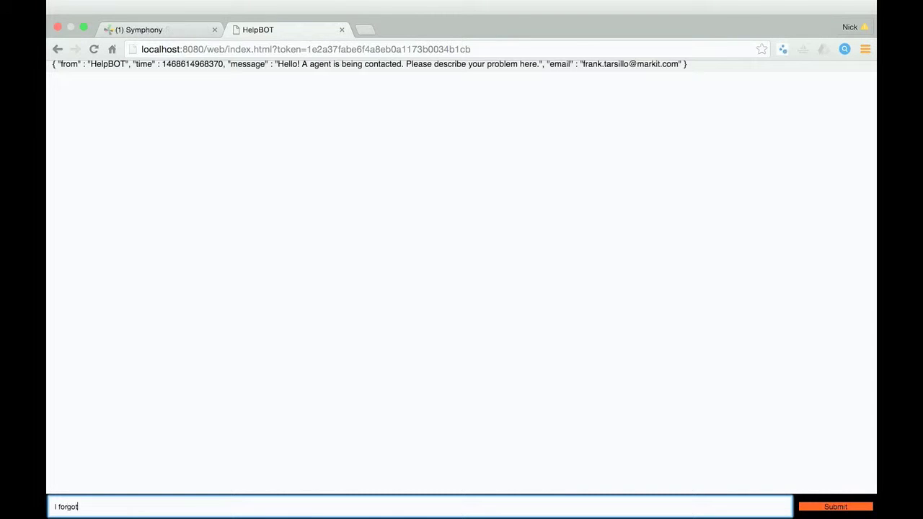
{"action": "type", "text": " my password."}
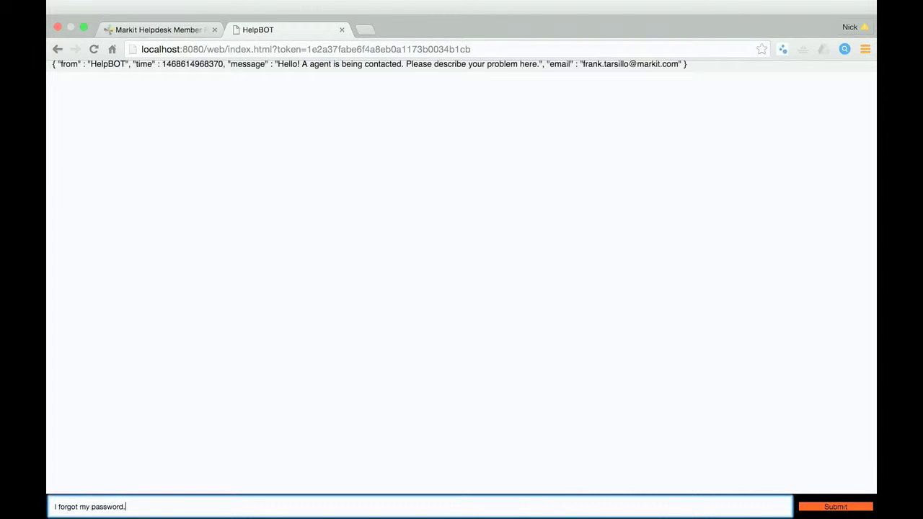
{"action": "key", "text": "Return"}
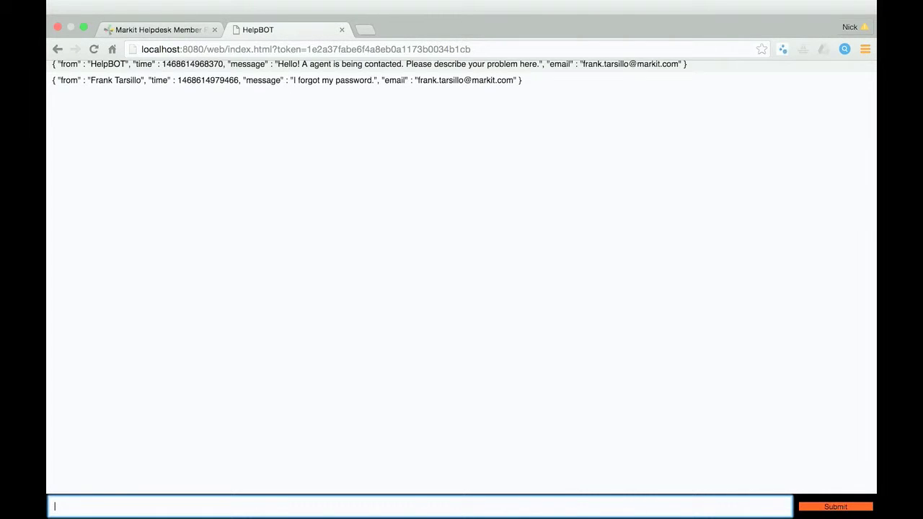
{"action": "left_click", "coordinate": [160, 33]}
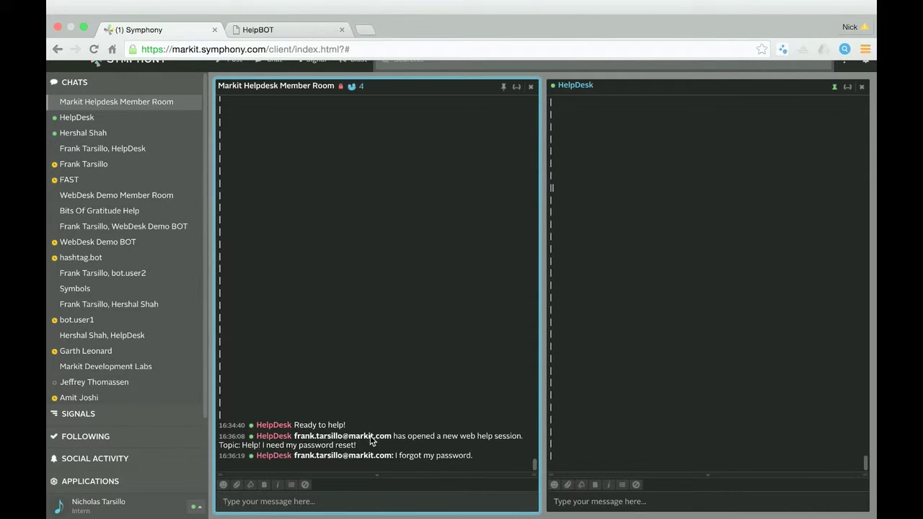
Send /help to the HelpDesk bot conversation to list its commands.
{"action": "left_click", "coordinate": [631, 501]}
{"action": "mouse_move", "coordinate": [697, 508]}
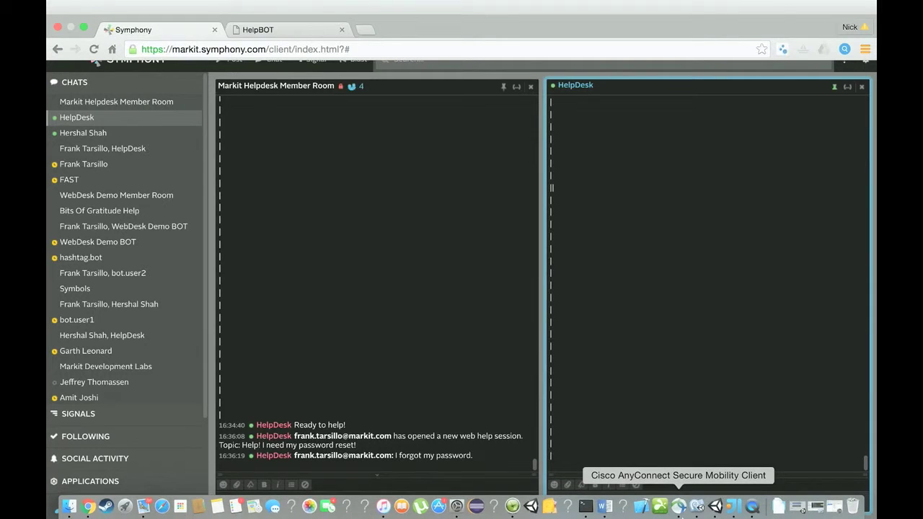
{"action": "type", "text": "/help"}
{"action": "key", "text": "Return"}
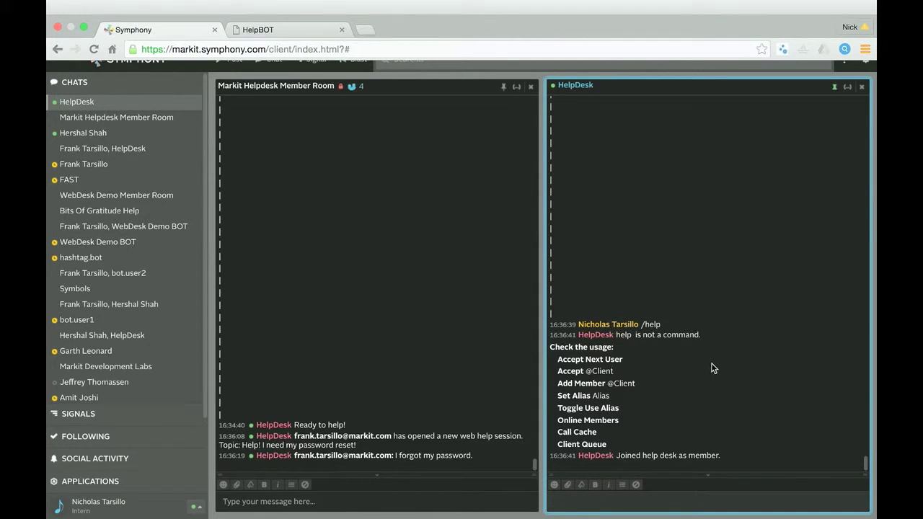
Set your agent alias with /set alias and post 'Hi, I will pick up this client.'.
{"action": "type", "text": "/set alias Nick"}
{"action": "key", "text": "Return"}
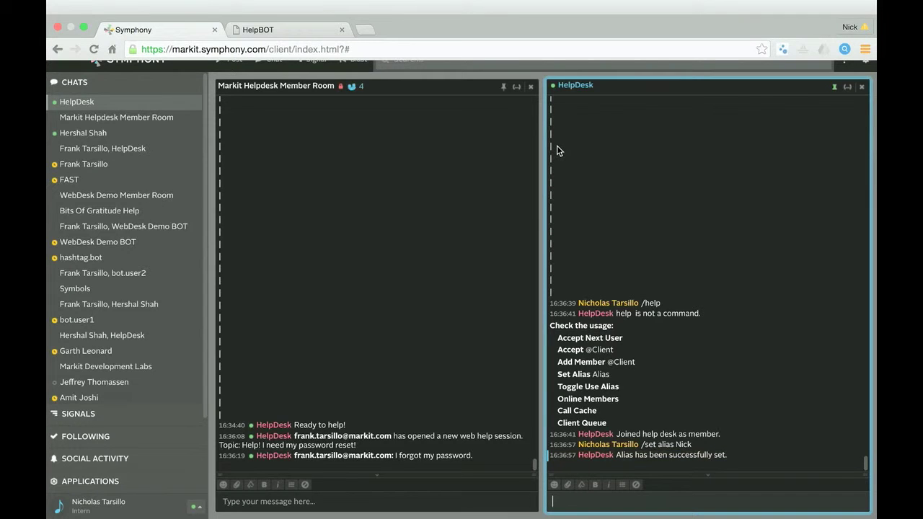
{"action": "type", "text": "Hi, I will pick up this client."}
{"action": "key", "text": "Return"}
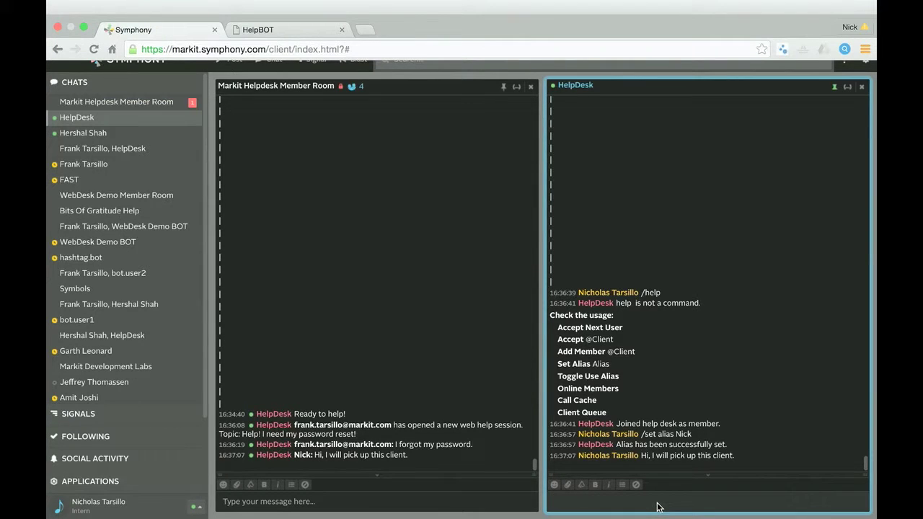
Ask the HelpDesk bot for /online members and the /call cache.
{"action": "type", "text": "/online members"}
{"action": "key", "text": "Return"}
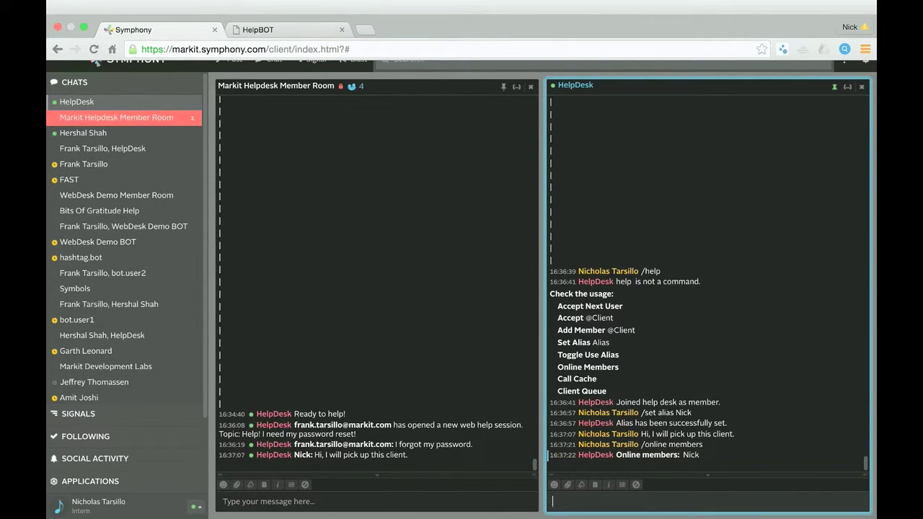
{"action": "type", "text": "/calc"}
{"action": "key", "text": "BackSpace"}
{"action": "type", "text": "l cache"}
{"action": "key", "text": "Return"}
Check the /client queue and take the waiting client with /accept next user.
{"action": "type", "text": "/client queue"}
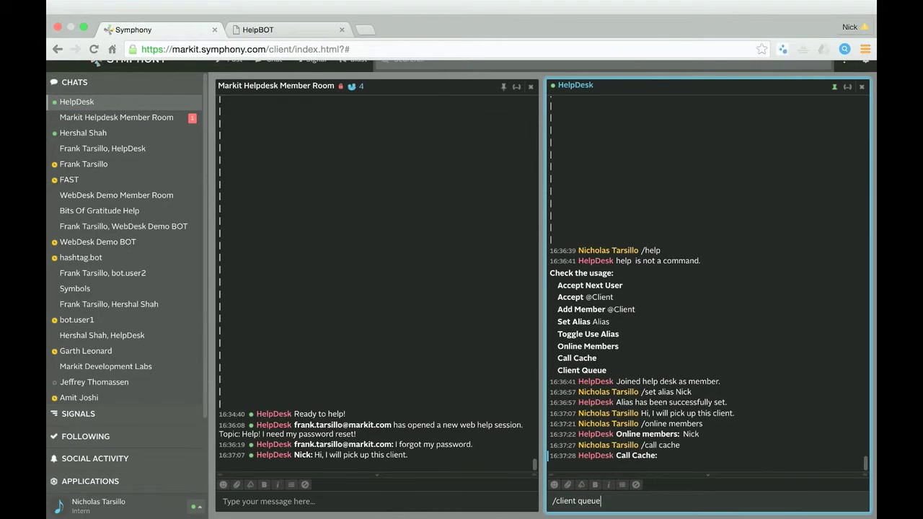
{"action": "key", "text": "Return"}
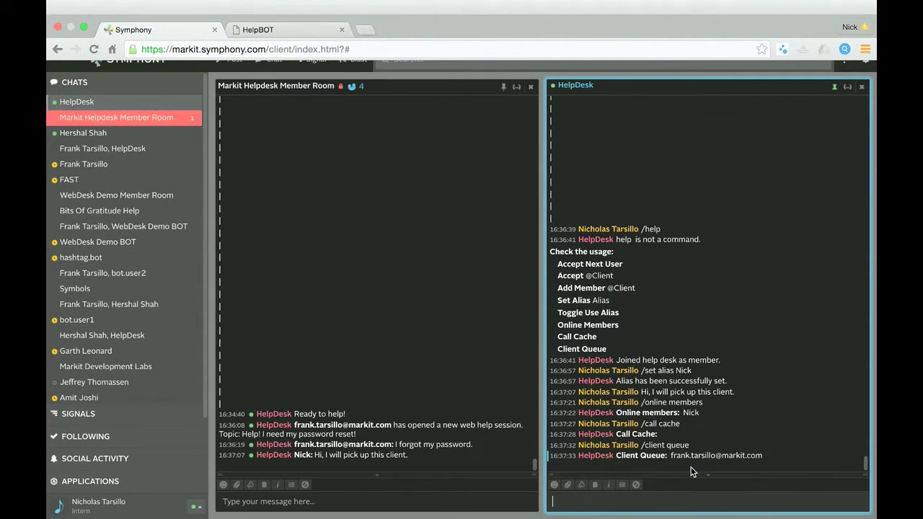
{"action": "type", "text": "/accept next user"}
{"action": "key", "text": "Return"}
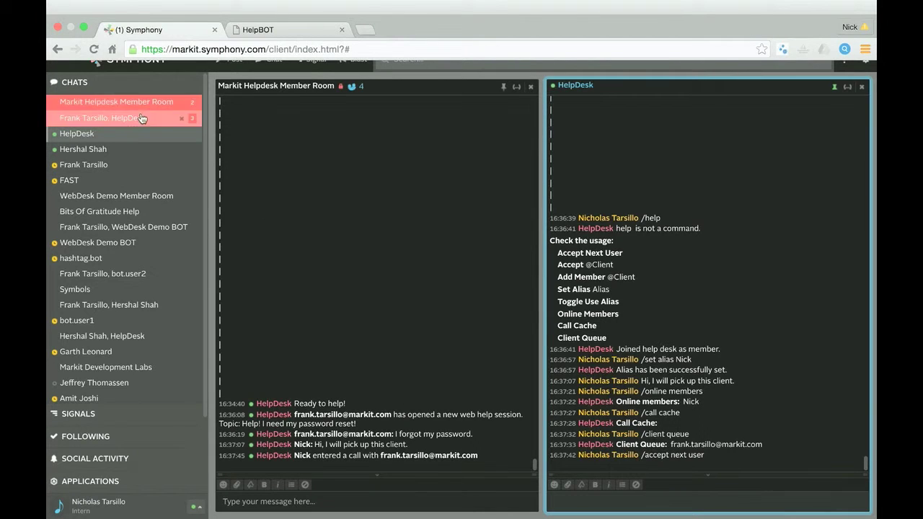
Greet the client in their group chat with 'Hi, how can I assist you?' and view the HelpBOT web chat.
{"action": "left_click", "coordinate": [120, 121]}
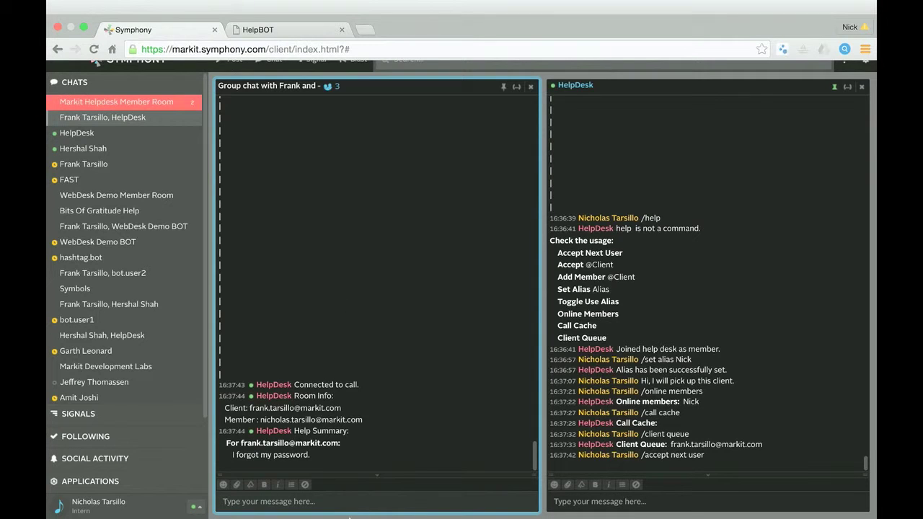
{"action": "left_click", "coordinate": [353, 499]}
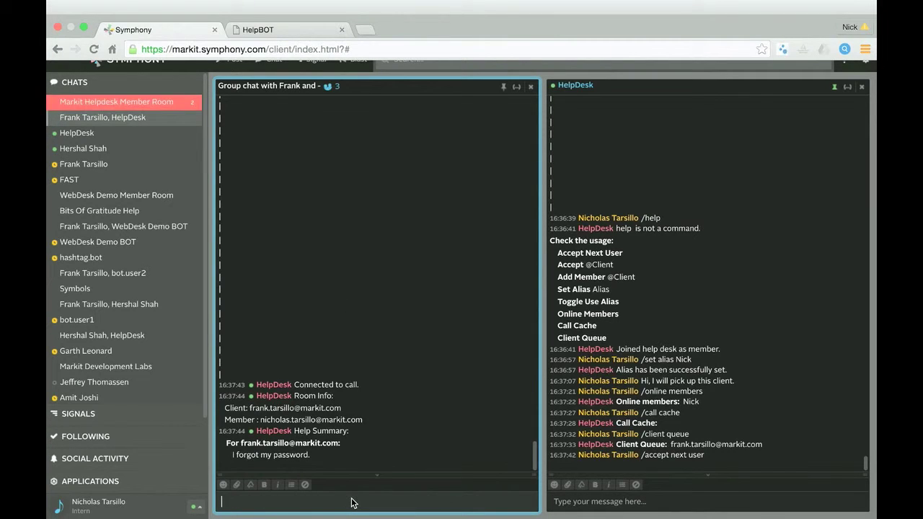
{"action": "type", "text": "Hi, how can I assist you?"}
{"action": "key", "text": "Return"}
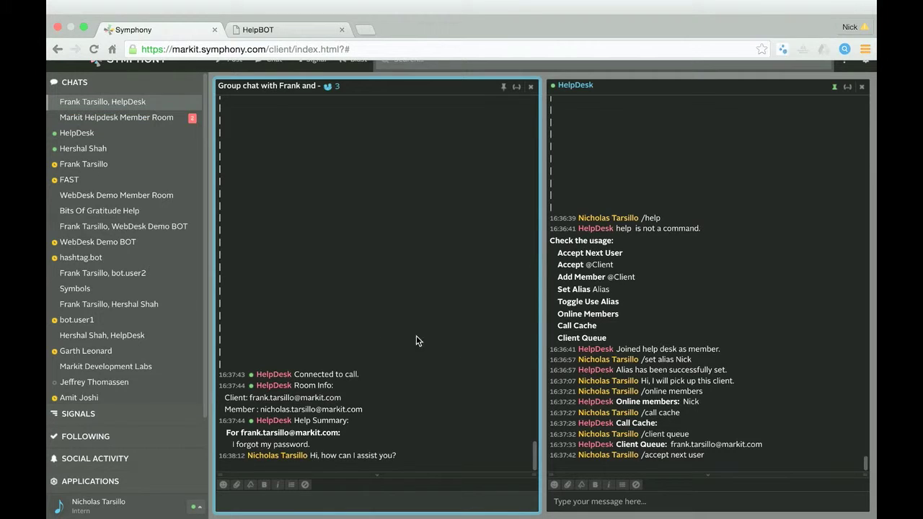
{"action": "left_click", "coordinate": [271, 30]}
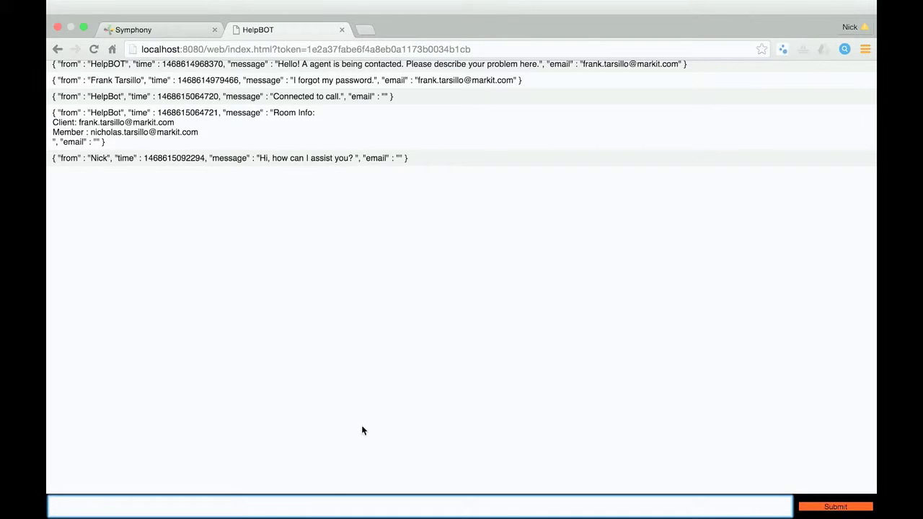
Reply 'I need my password reset!' as the client, then go back to Symphony.
{"action": "type", "text": "I need my password reset!"}
{"action": "key", "text": "Return"}
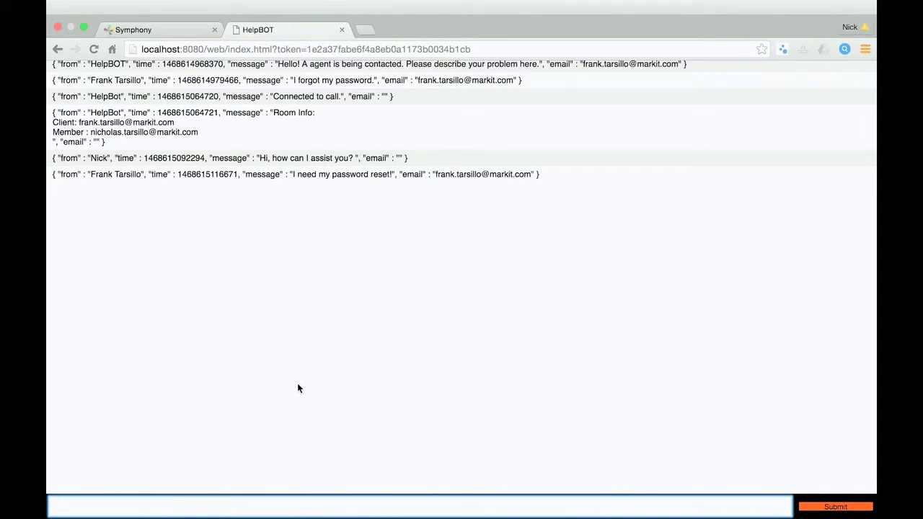
{"action": "left_click", "coordinate": [174, 28]}
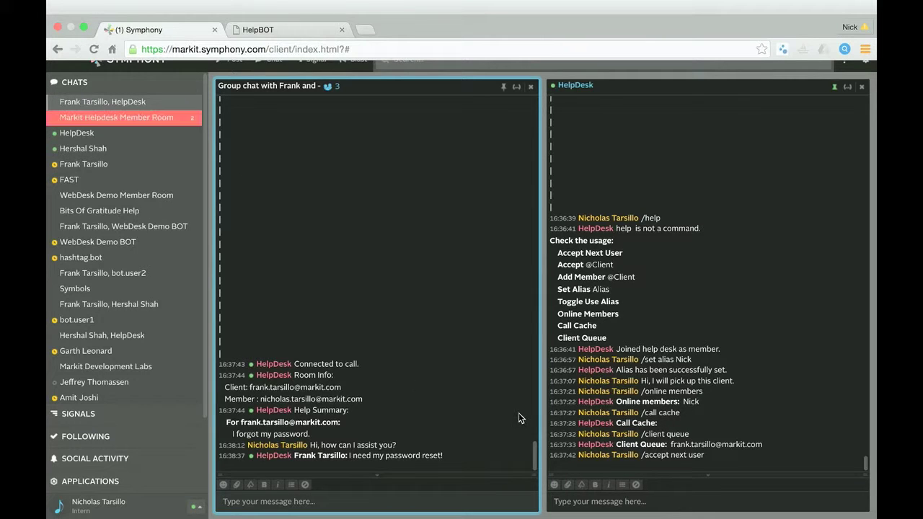
Send the /sadds command in the HelpDesk bot conversation.
{"action": "mouse_move", "coordinate": [612, 458]}
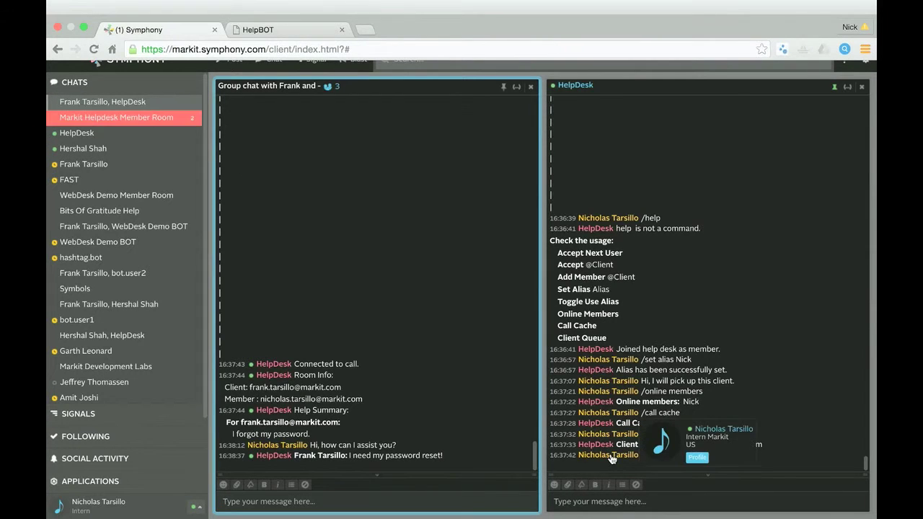
{"action": "left_click", "coordinate": [596, 500]}
{"action": "type", "text": "/a"}
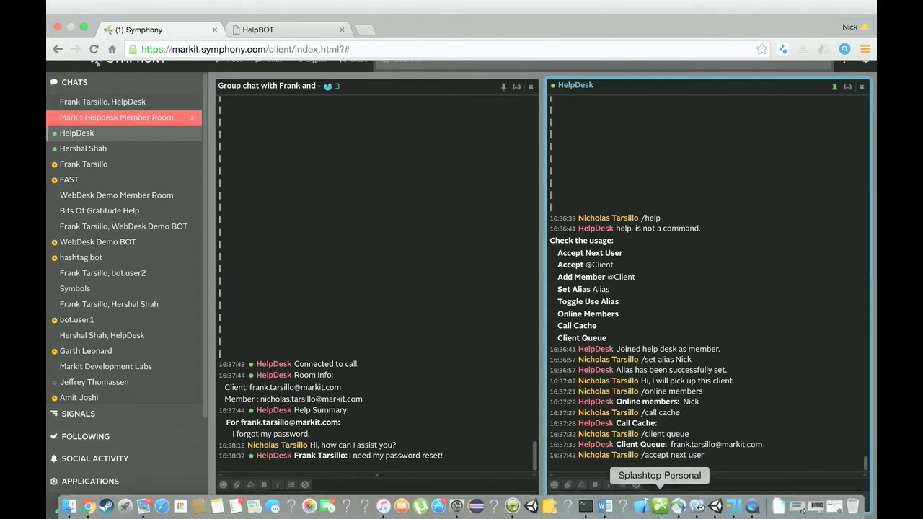
{"action": "key", "text": "BackSpace"}
{"action": "key", "text": "BackSpace"}
{"action": "type", "text": "/s"}
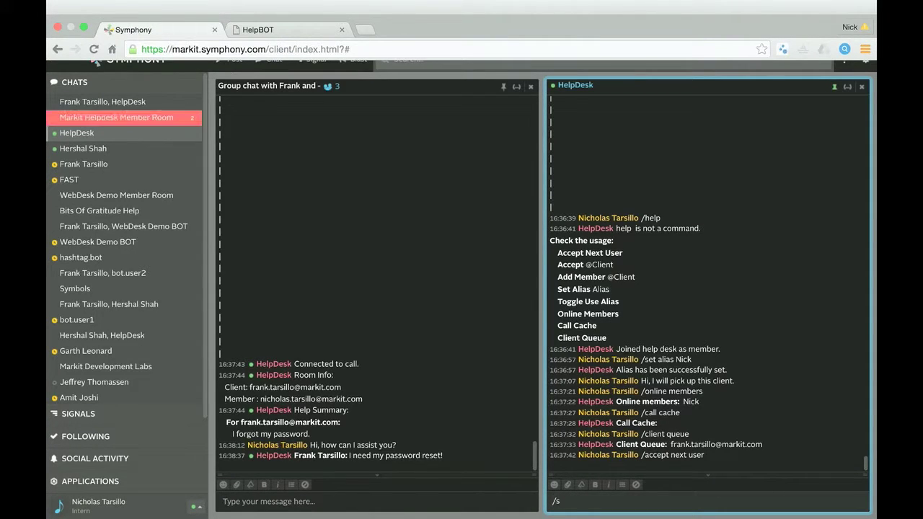
{"action": "type", "text": "s"}
{"action": "key", "text": "BackSpace"}
{"action": "key", "text": "BackSpace"}
{"action": "type", "text": "/sadds"}
{"action": "key", "text": "Return"}
Request /room info and /help summary for the current call from the HelpDesk bot.
{"action": "type", "text": "a"}
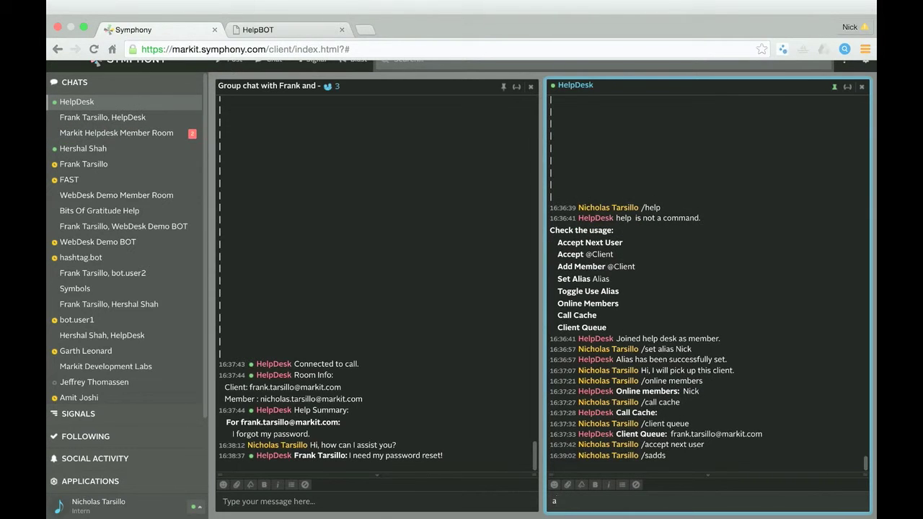
{"action": "key", "text": "BackSpace"}
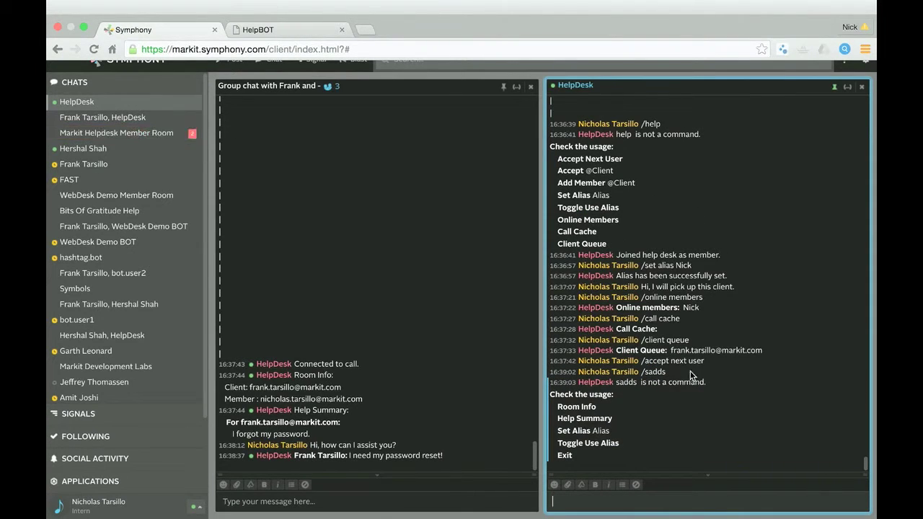
{"action": "type", "text": "/room info"}
{"action": "key", "text": "Return"}
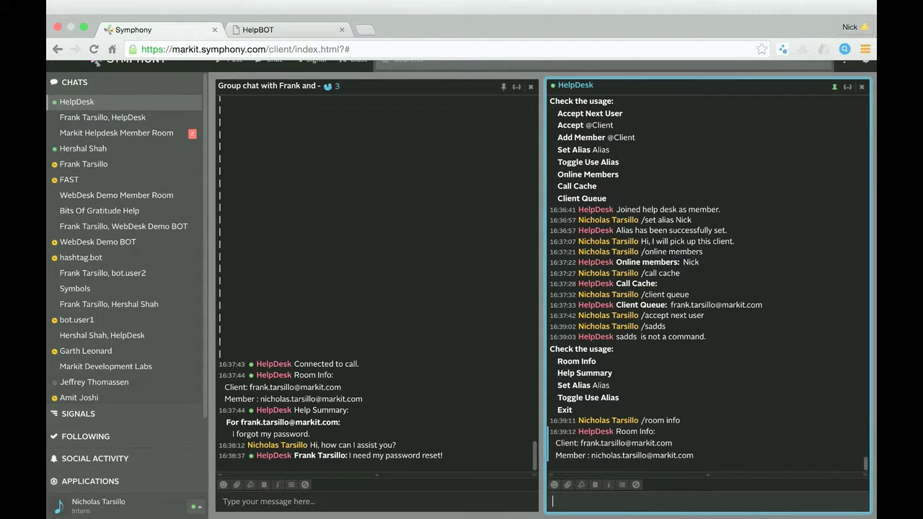
{"action": "type", "text": "/help summary"}
{"action": "key", "text": "Return"}
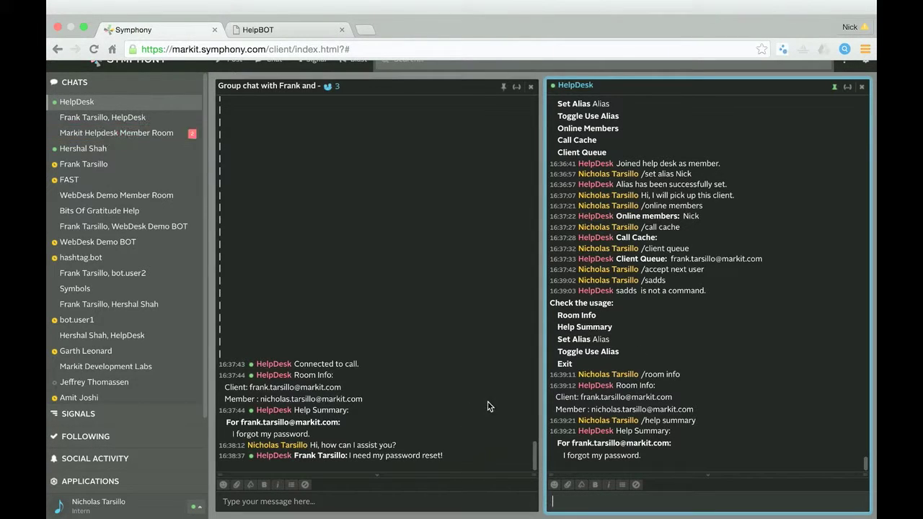
Tell the client 'Okay. I reset your password you are good to go!' in the group chat.
{"action": "left_click", "coordinate": [425, 501]}
{"action": "type", "text": "P"}
{"action": "key", "text": "BackSpace"}
{"action": "type", "text": "Okay."}
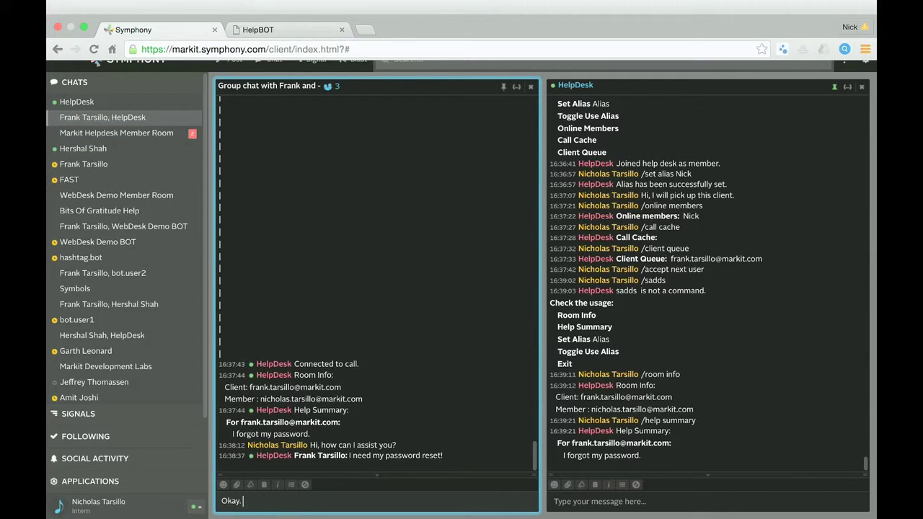
{"action": "type", "text": " I reset your password you are goo go"}
{"action": "key", "text": "BackSpace"}
{"action": "key", "text": "BackSpace"}
{"action": "type", "text": "t"}
{"action": "key", "text": "BackSpace"}
{"action": "key", "text": "BackSpace"}
{"action": "type", "text": "d to go!"}
{"action": "key", "text": "Return"}
Post 'Thank you!' as the client in HelpBOT web chat and switch back to Symphony.
{"action": "left_click", "coordinate": [281, 31]}
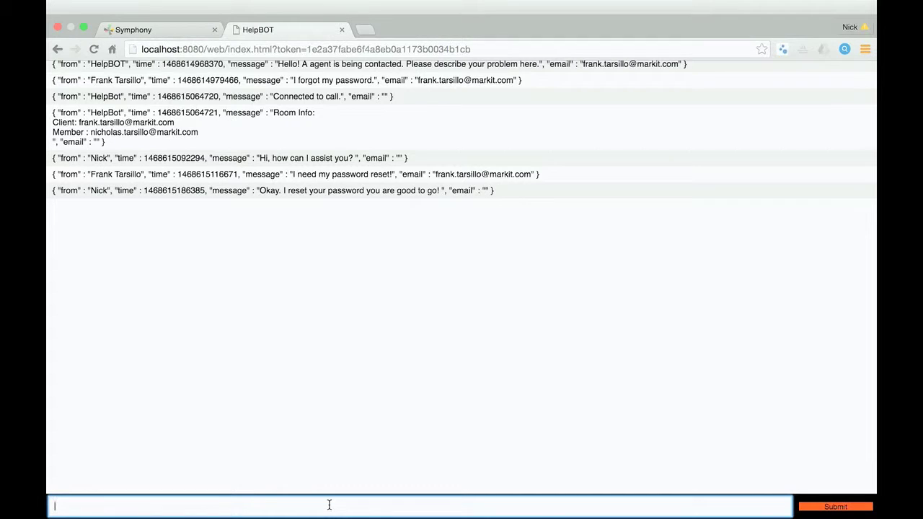
{"action": "type", "text": "Thank you!"}
{"action": "key", "text": "Return"}
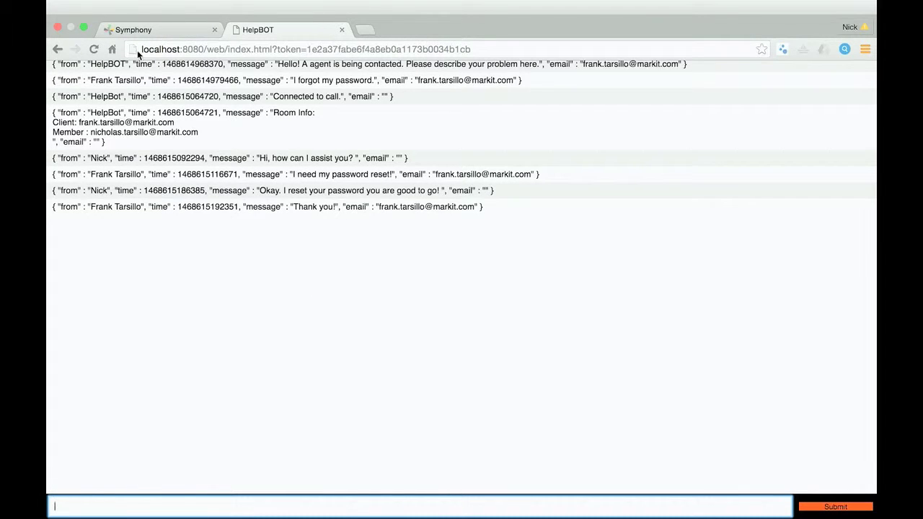
{"action": "left_click", "coordinate": [143, 34]}
{"action": "mouse_move", "coordinate": [389, 507]}
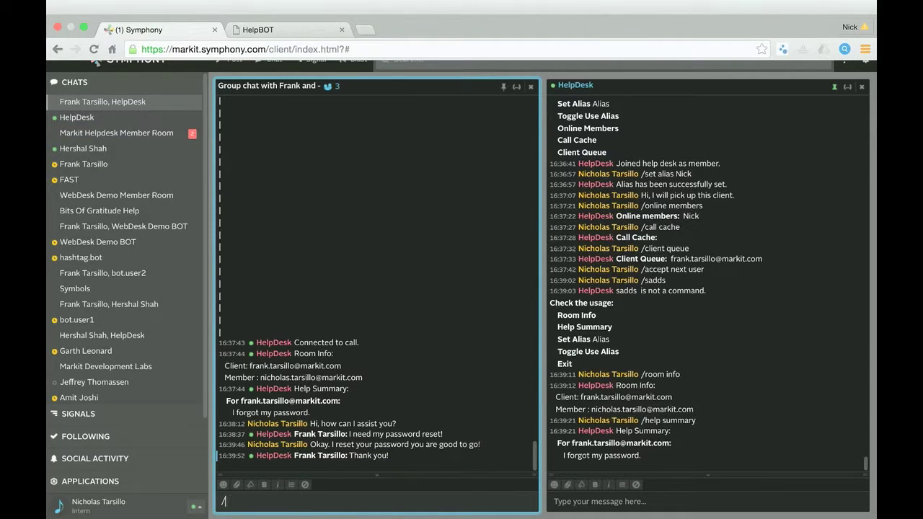
End the help call with /exit, then check the Member Room and client group chat.
{"action": "left_click", "coordinate": [638, 501]}
{"action": "type", "text": "/exit"}
{"action": "key", "text": "Return"}
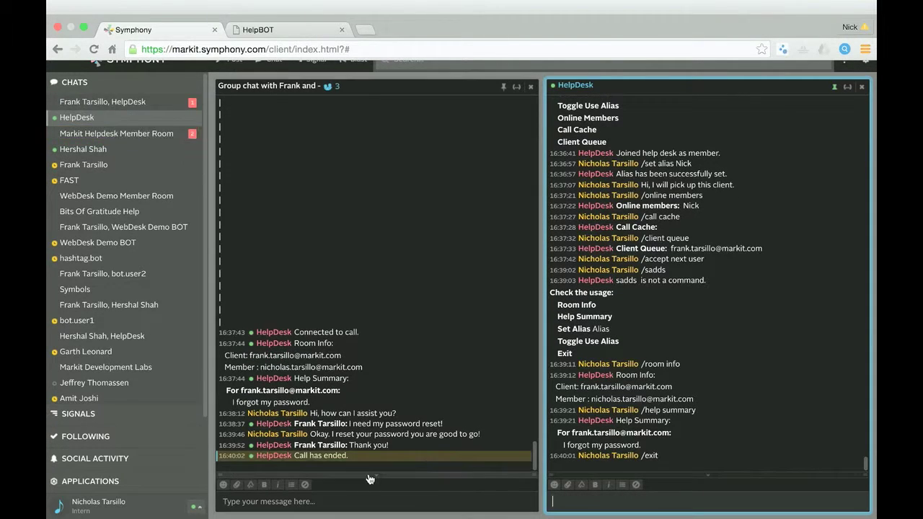
{"action": "left_click", "coordinate": [121, 137]}
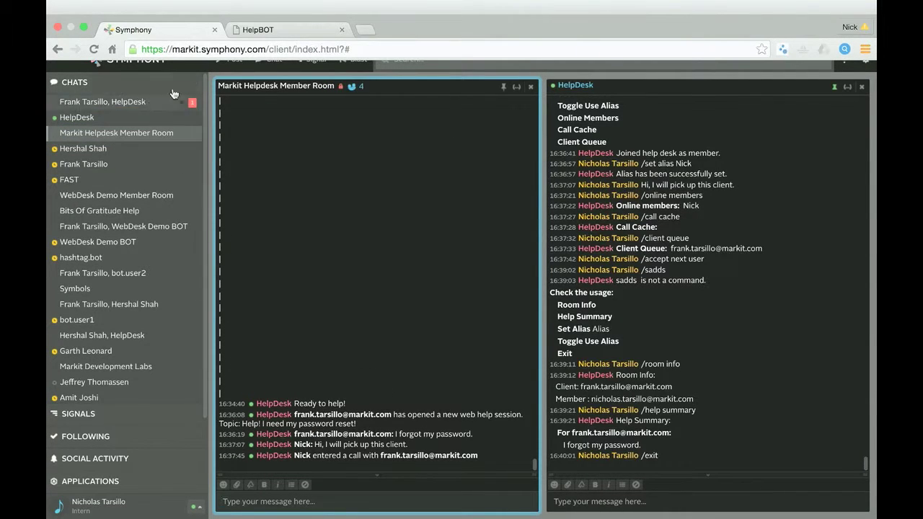
{"action": "left_click", "coordinate": [126, 106]}
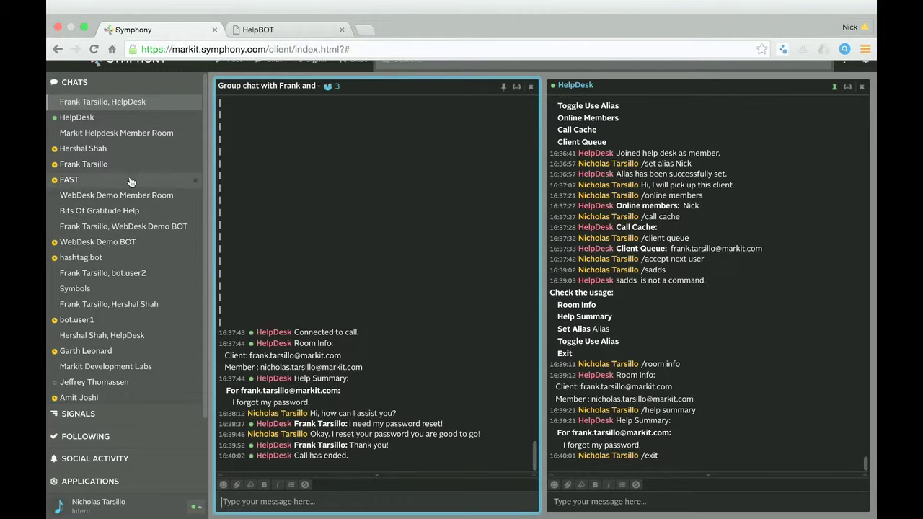
{"action": "left_click", "coordinate": [103, 130]}
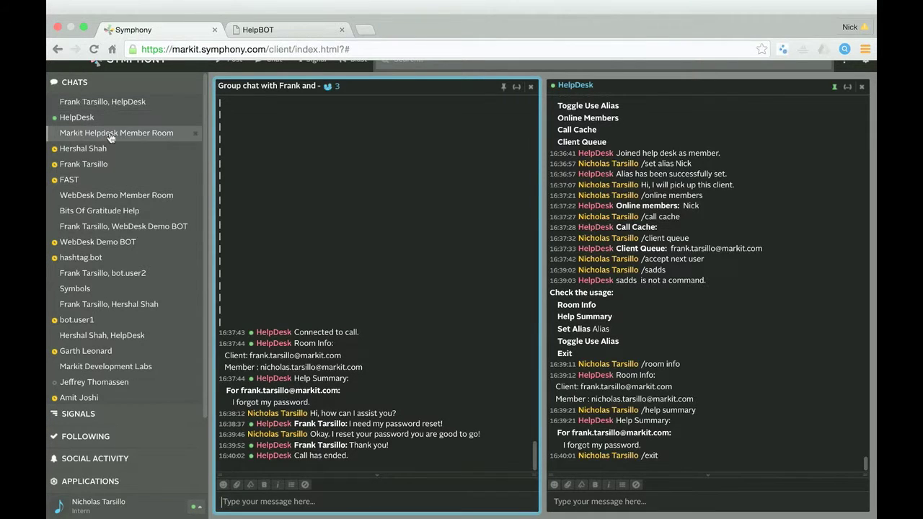
{"action": "left_click", "coordinate": [464, 504]}
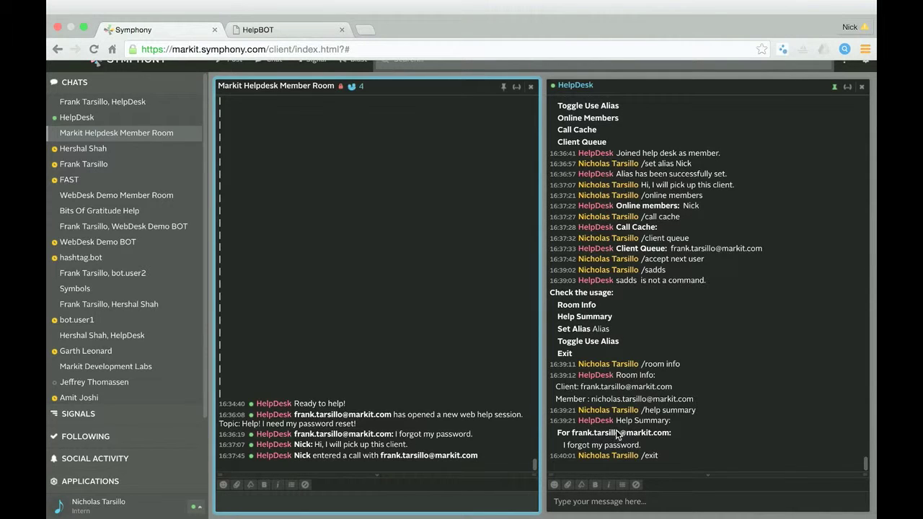
Send the invalid command /asdads to list HelpDesk commands, then view the HelpBOT web chat.
{"action": "left_click", "coordinate": [627, 502]}
{"action": "type", "text": "/asdads"}
{"action": "key", "text": "Return"}
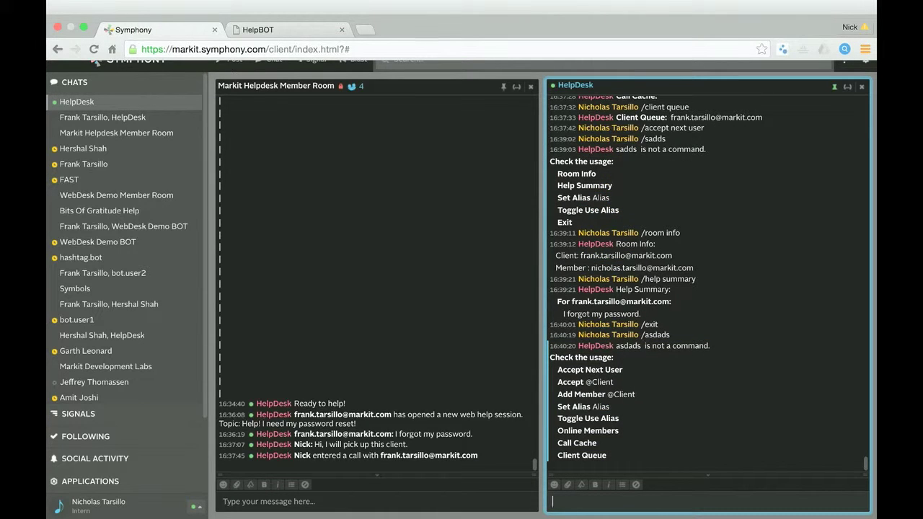
{"action": "left_click", "coordinate": [277, 33]}
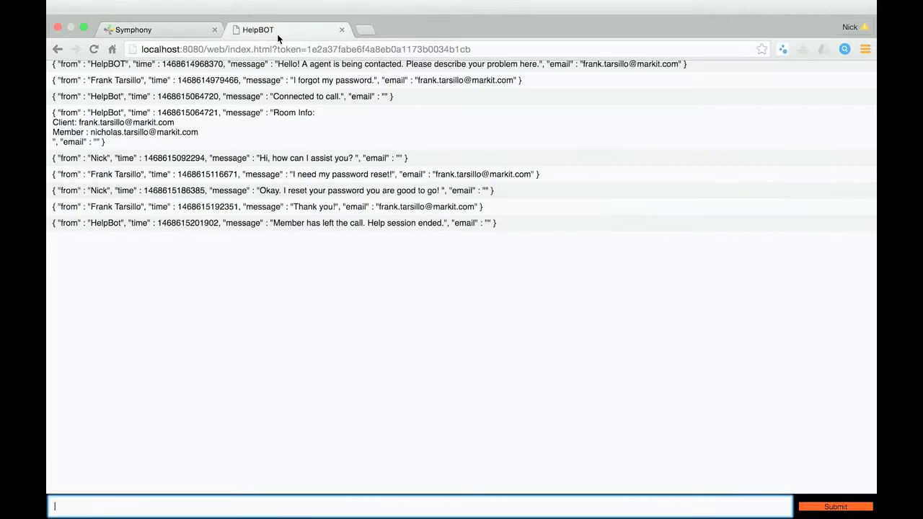
Send the client's new request 'Help I need help again!' from the HelpBOT web chat.
{"action": "left_click", "coordinate": [287, 512]}
{"action": "type", "text": "No"}
{"action": "key", "text": "BackSpace"}
{"action": "type", "text": "Help I need help"}
{"action": "key", "text": "BackSpace"}
{"action": "key", "text": "BackSpace"}
{"action": "type", "text": "elp agai"}
{"action": "key", "text": "Return"}
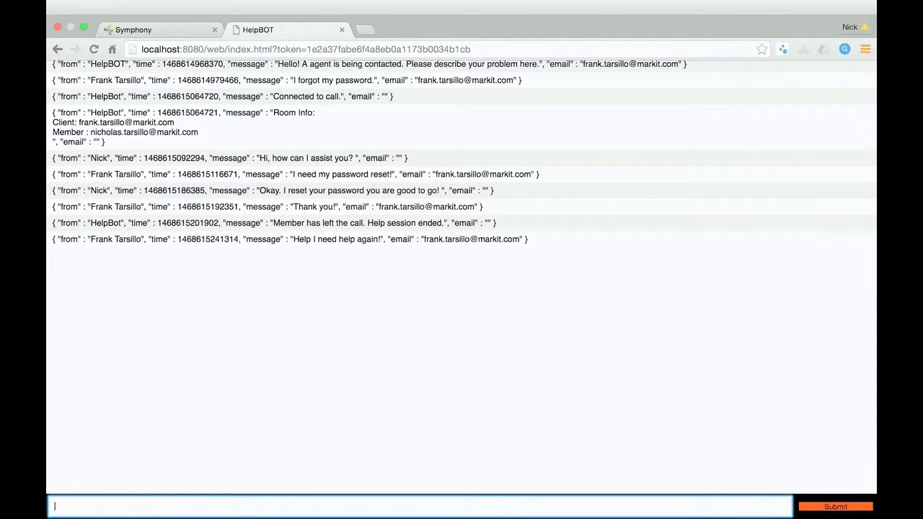
In the HelpDesk chat, send /client queue, then /accept next user to take the waiting client.
{"action": "left_click", "coordinate": [173, 34]}
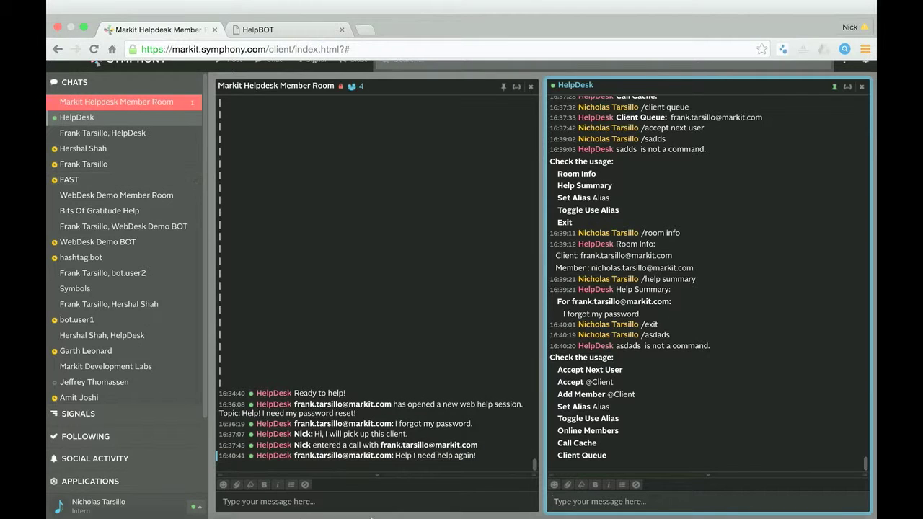
{"action": "left_click", "coordinate": [688, 509]}
{"action": "type", "text": "/client queue"}
{"action": "key", "text": "Return"}
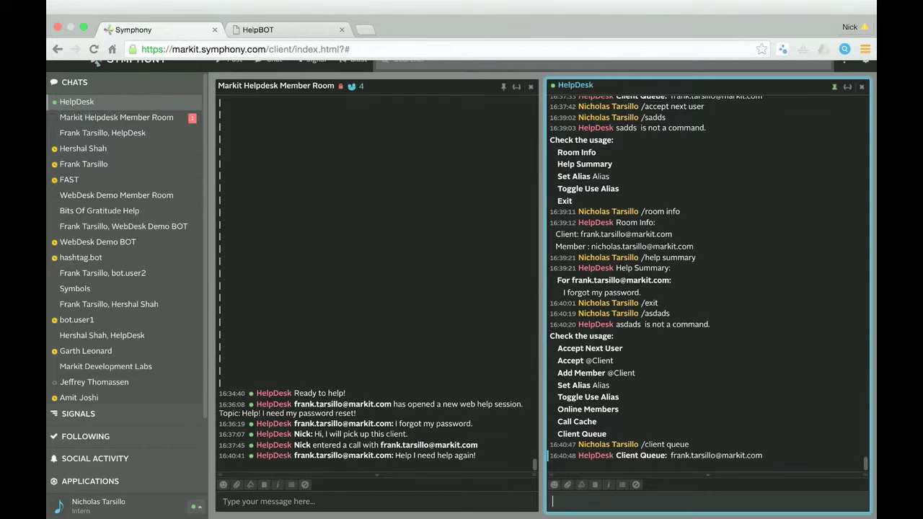
{"action": "type", "text": "/accept next user"}
{"action": "key", "text": "Return"}
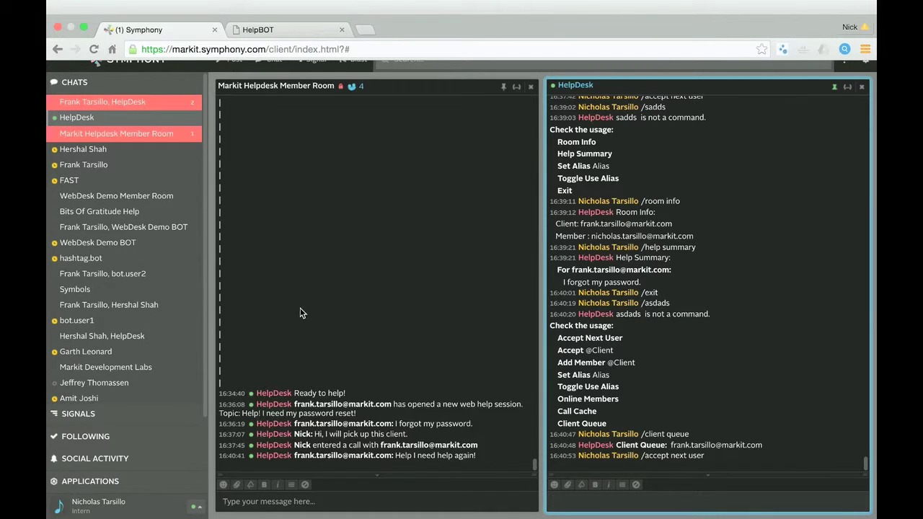
Open the client's group chat via the Member Room and begin a reply with 'Ag'.
{"action": "left_click", "coordinate": [140, 108]}
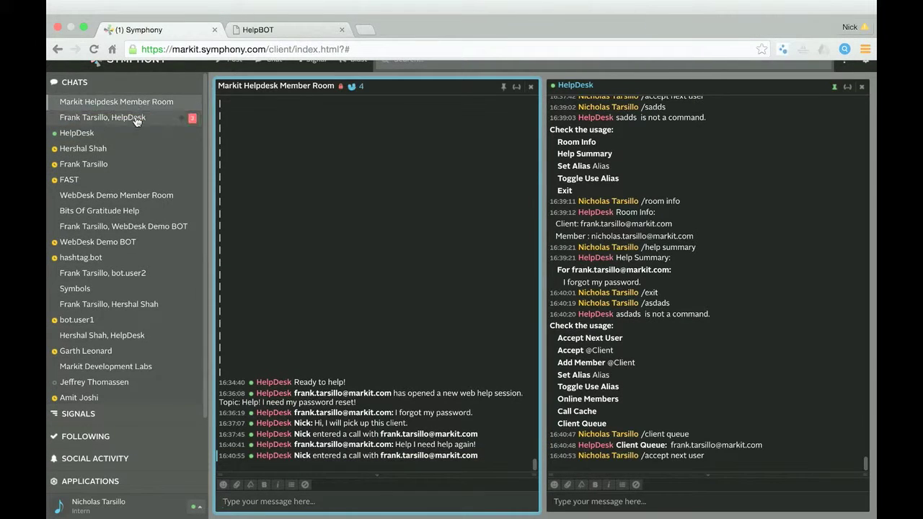
{"action": "left_click", "coordinate": [131, 118]}
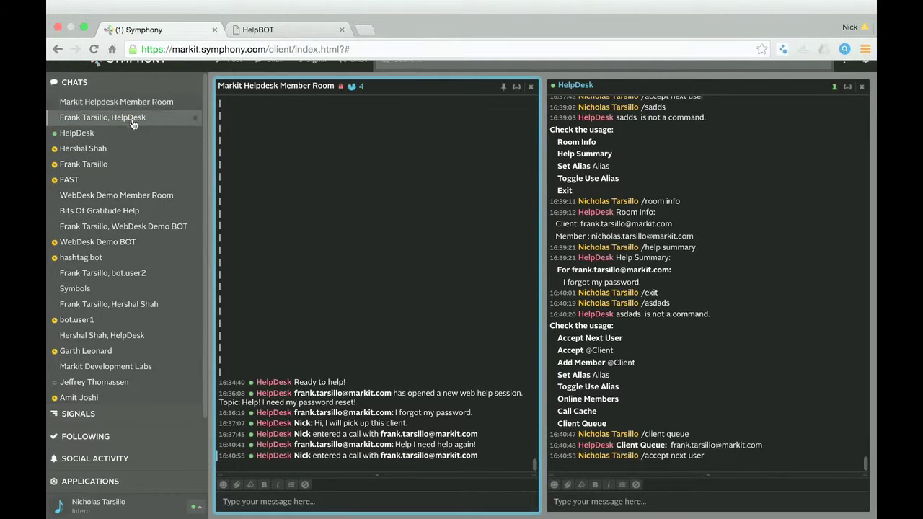
{"action": "left_click", "coordinate": [334, 496]}
{"action": "type", "text": "Ag"}
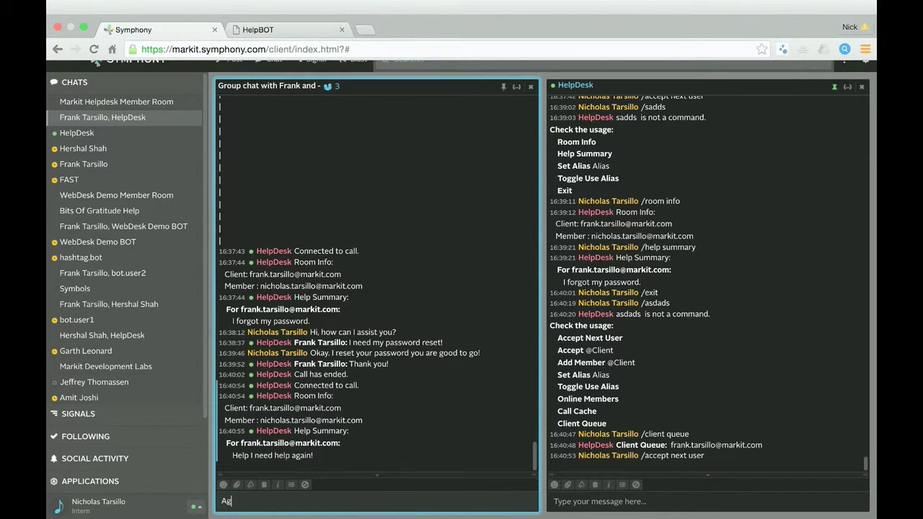